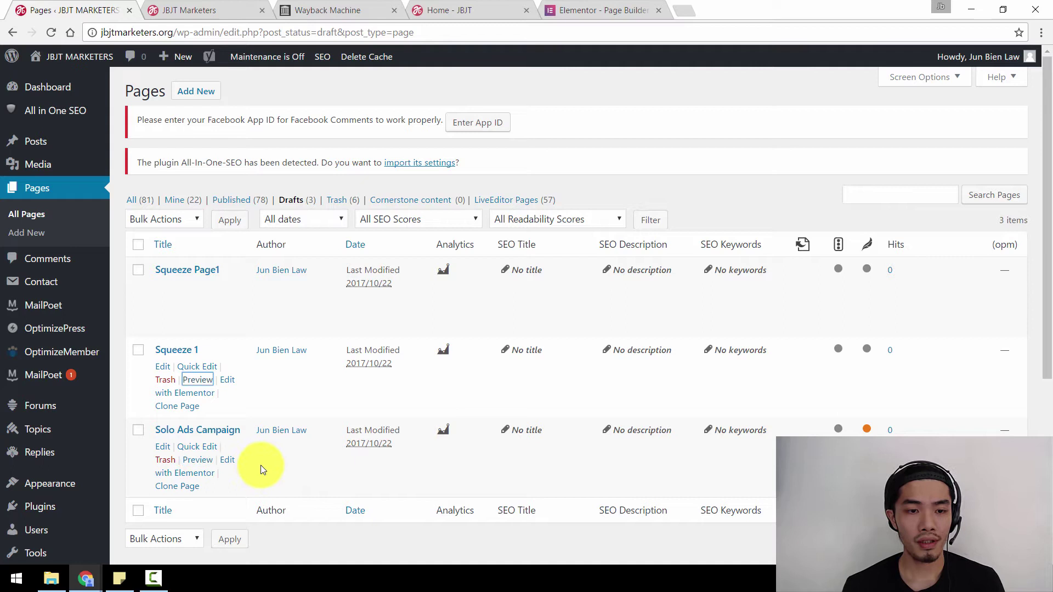
- Open a preview of the Solo Ads Campaign draft in a new tab
middle_click(212, 466)
- Reload the Solo Ads Campaign preview, scroll through its feature sections, then close the tab
click(213, 10)
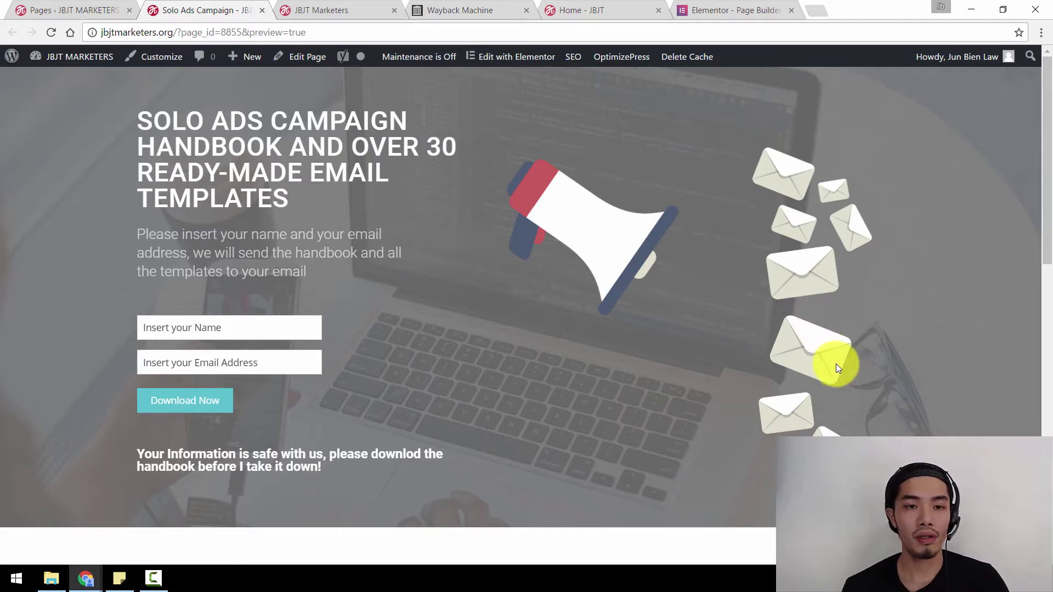
click(52, 34)
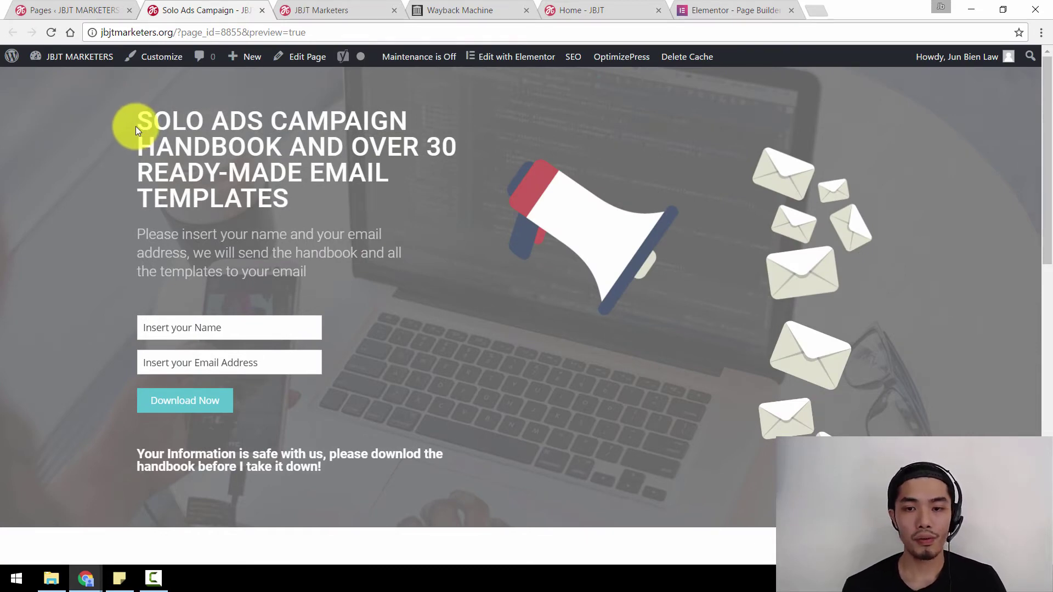
scroll(136, 127, down, 2)
scroll(136, 127, down, 6)
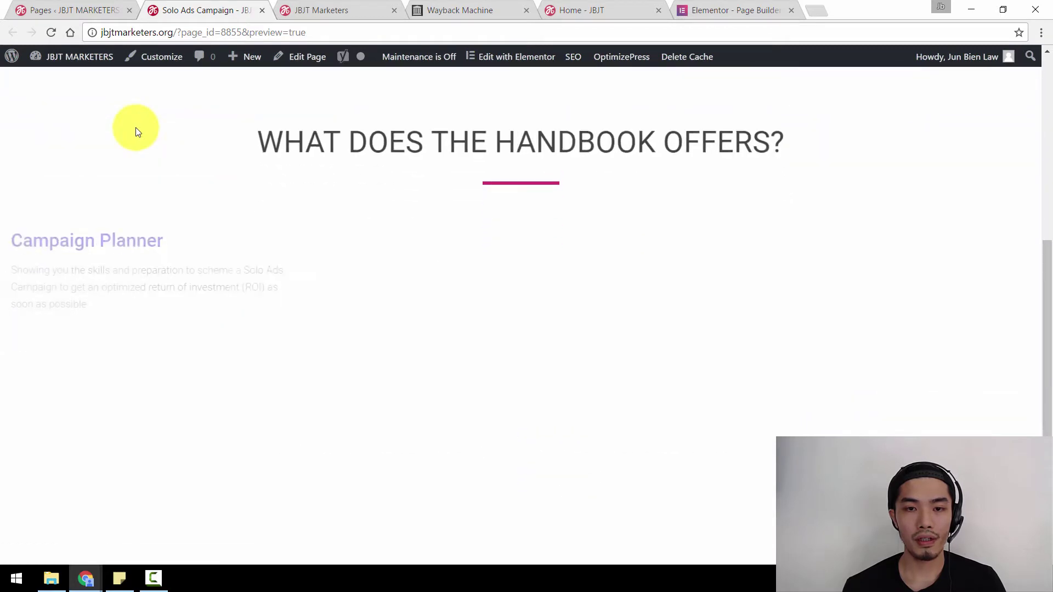
scroll(136, 127, down, 2)
scroll(137, 132, down, 1)
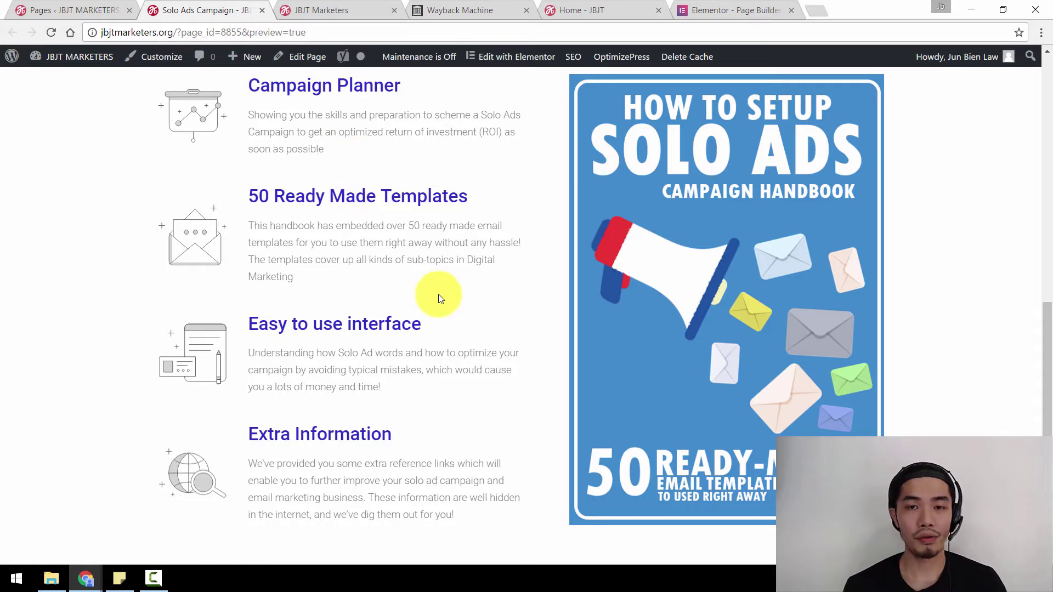
key(ctrl+w)
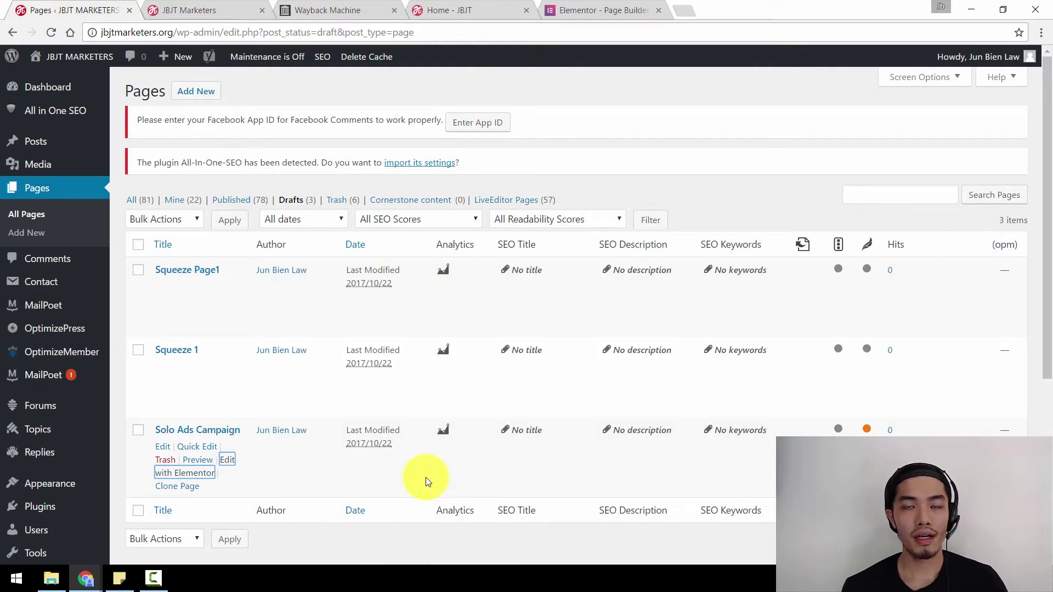
- Edit Solo Ads Campaign in Elementor and widen the left headline-and-form column
click(230, 464)
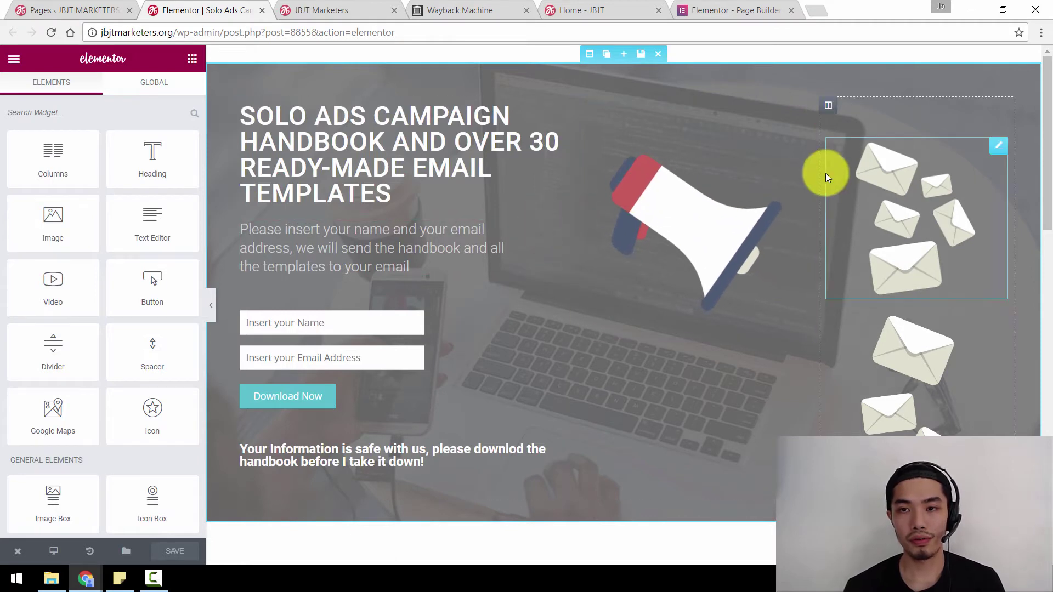
drag(571, 193, 562, 188)
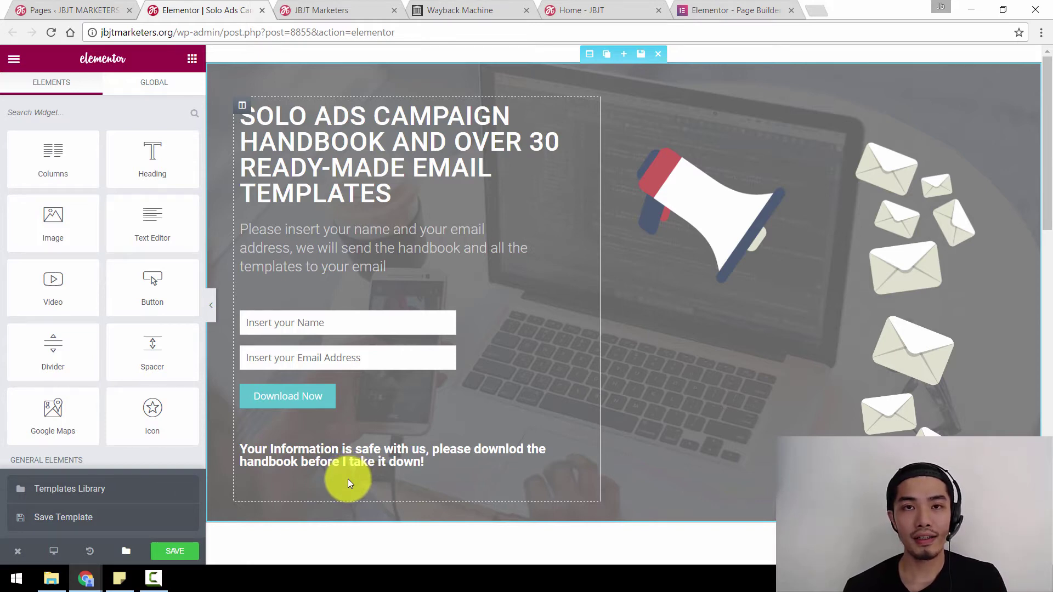
click(126, 553)
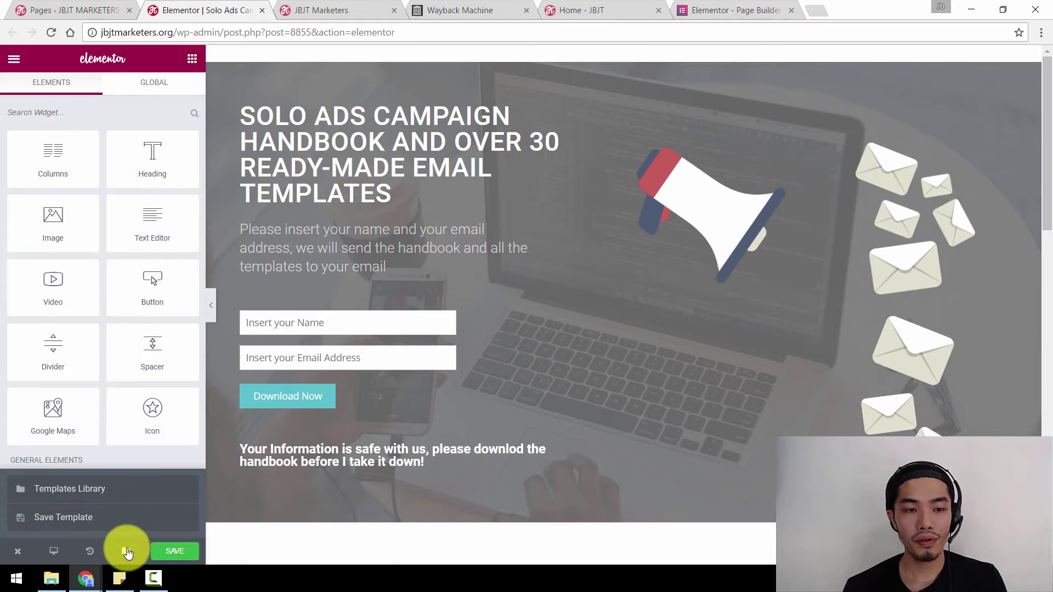
- Check JBJT-About-Us-Page and JBJT-Solo-Ad-Squeeze-Page under My Templates, then close the library
click(138, 499)
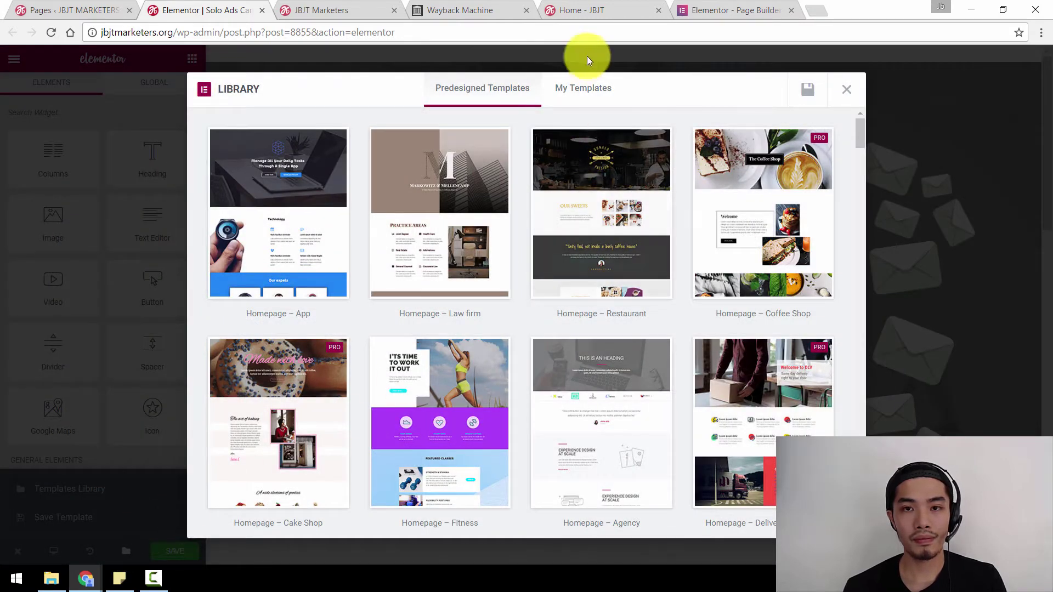
click(592, 101)
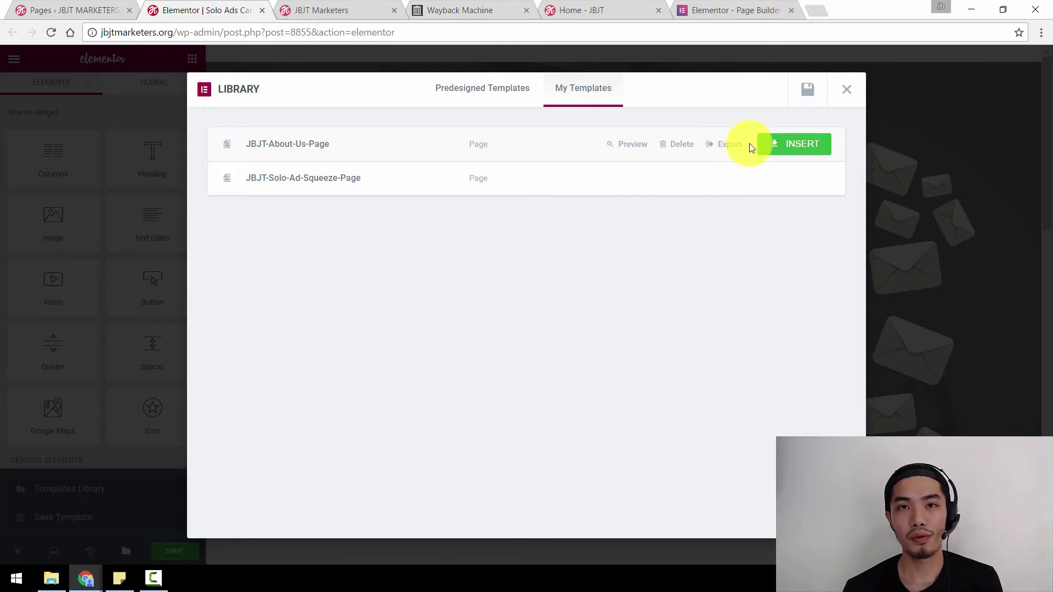
mouse_move(527, 178)
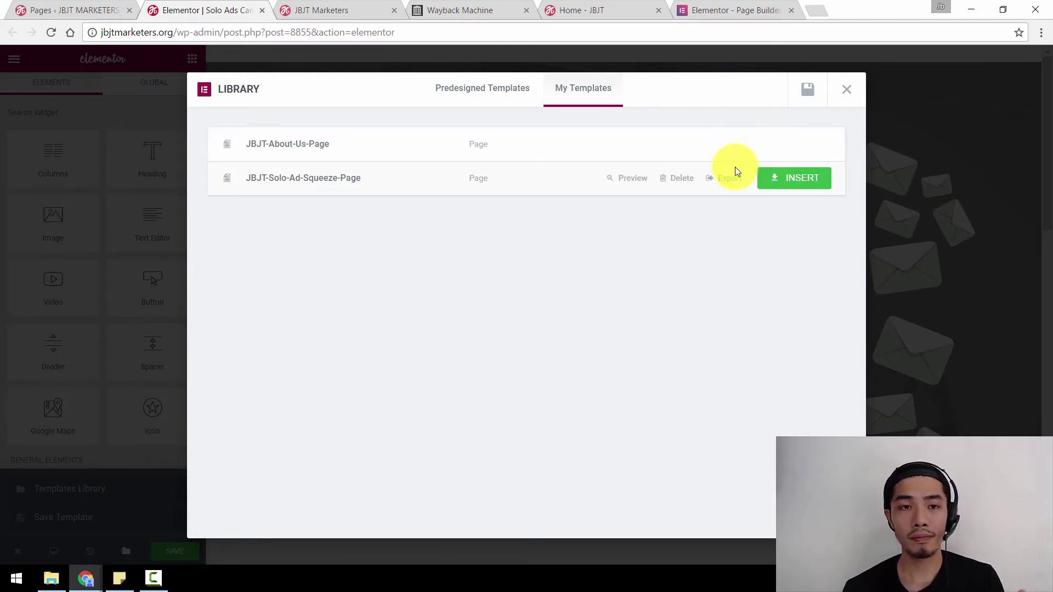
click(846, 88)
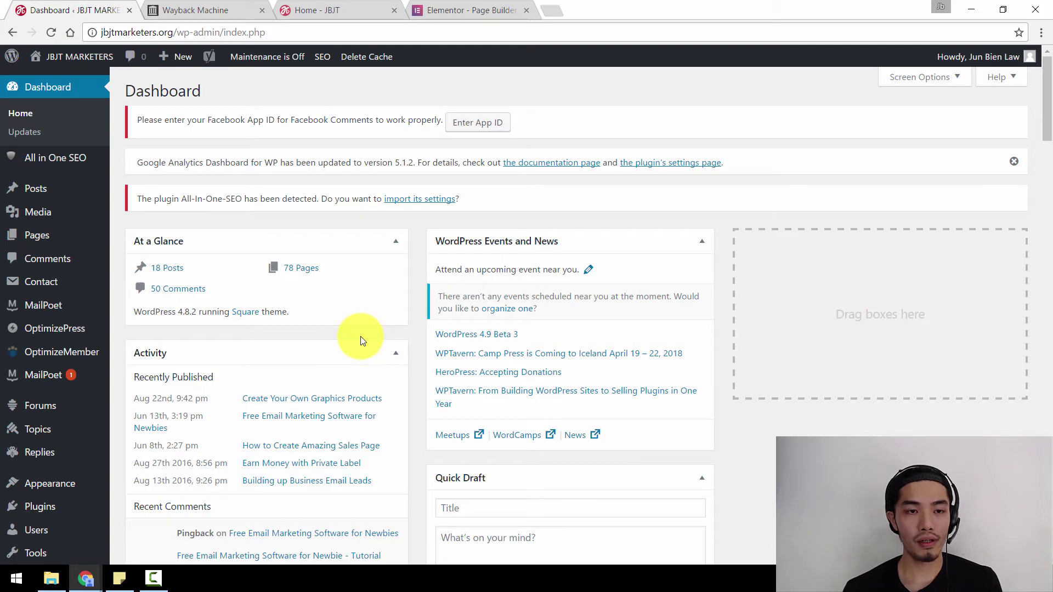
- Go to Elementor's My Library list and start a template import
scroll(360, 340, down, 3)
scroll(357, 338, down, 4)
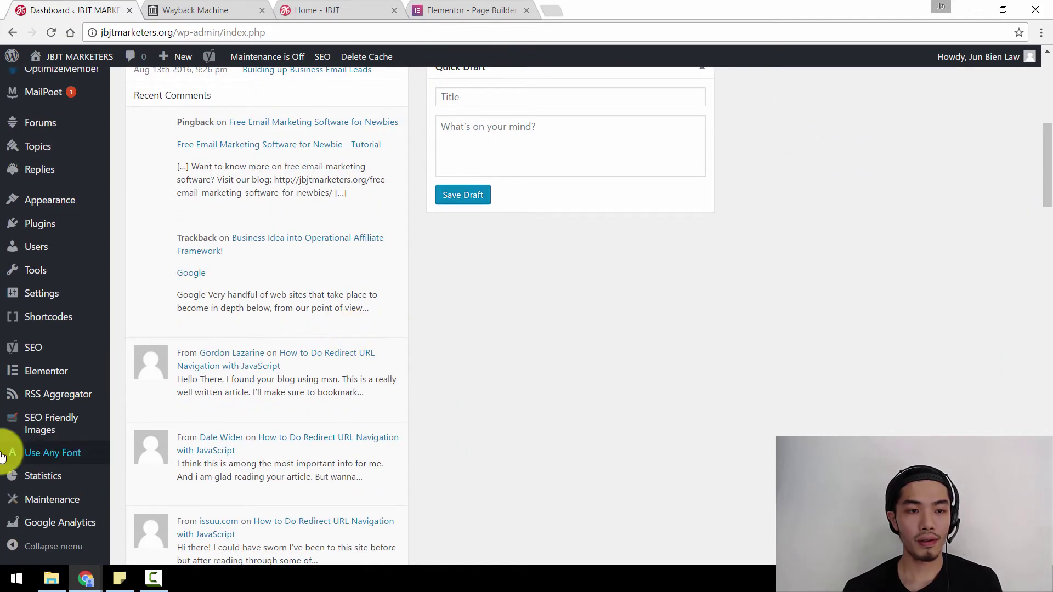
mouse_move(45, 370)
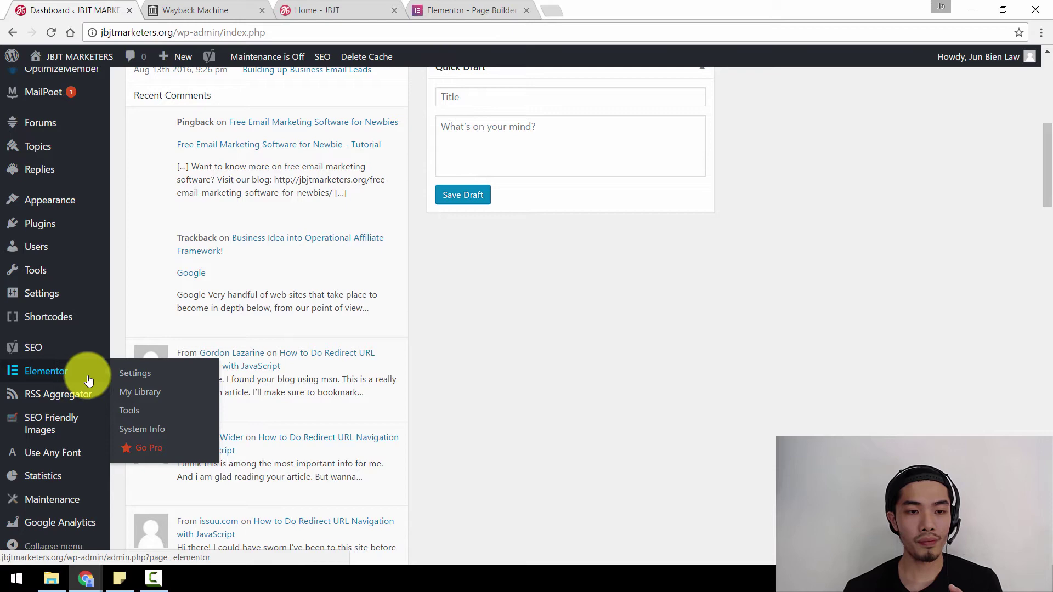
click(139, 392)
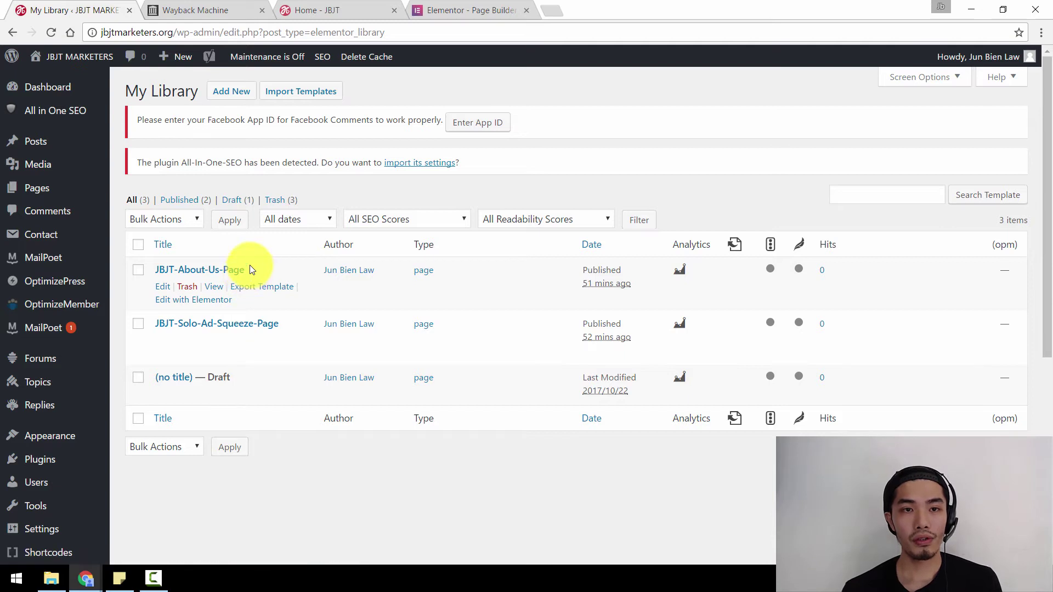
click(307, 94)
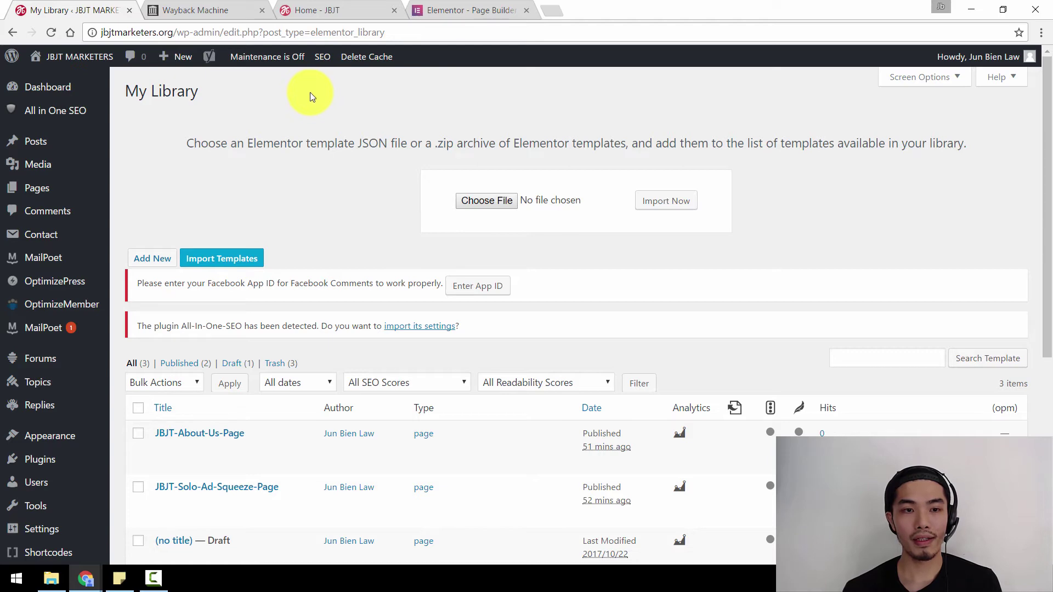
click(483, 206)
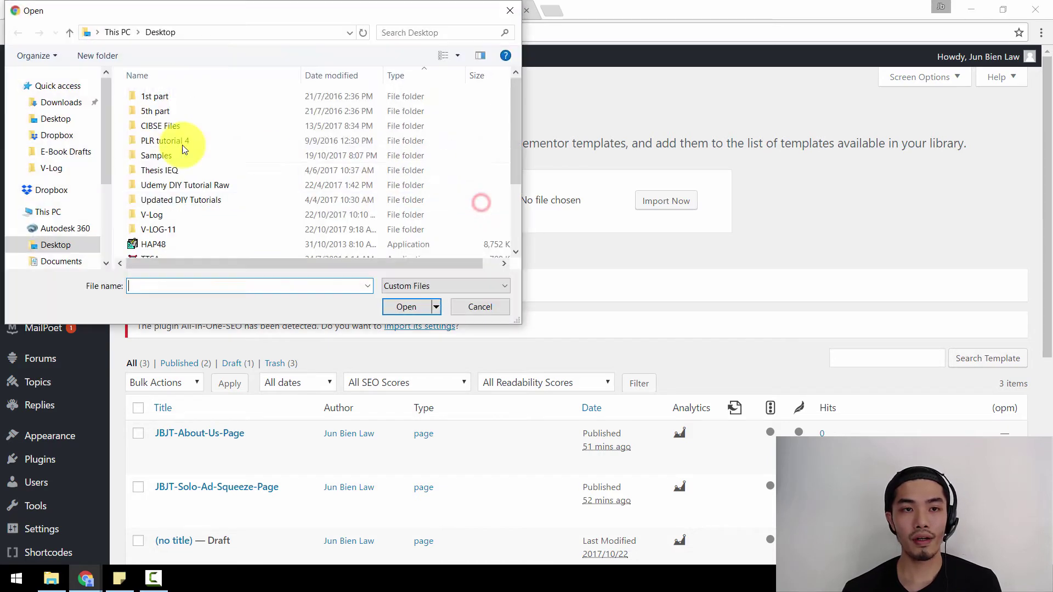
click(49, 103)
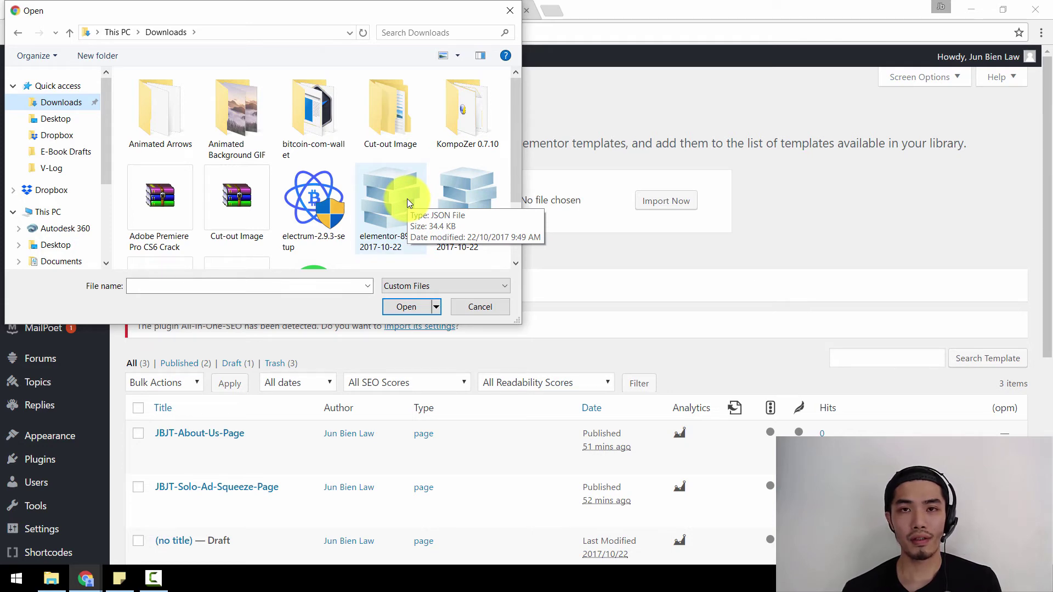
click(397, 217)
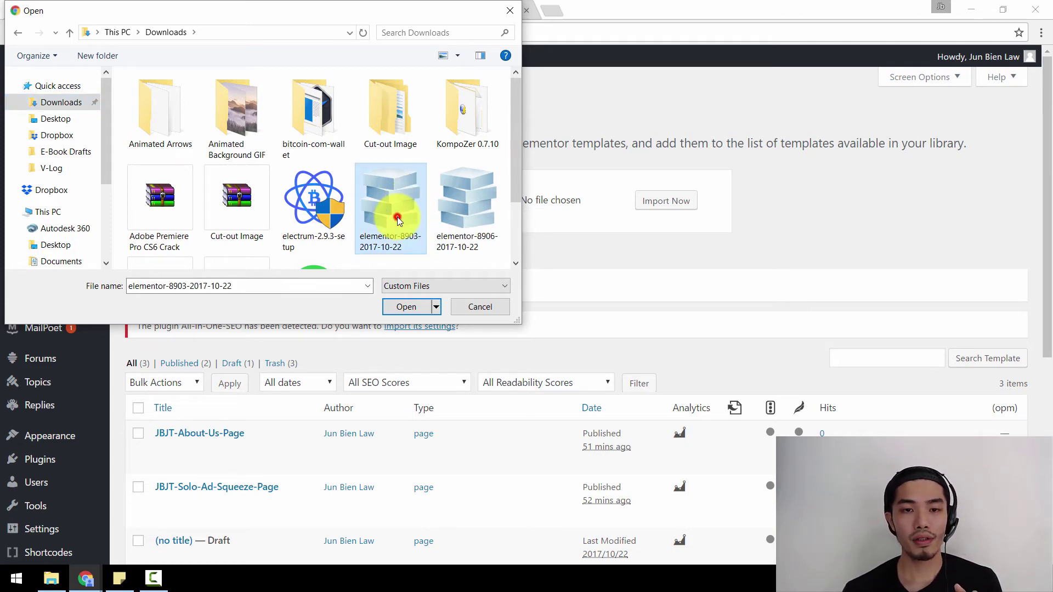
click(406, 308)
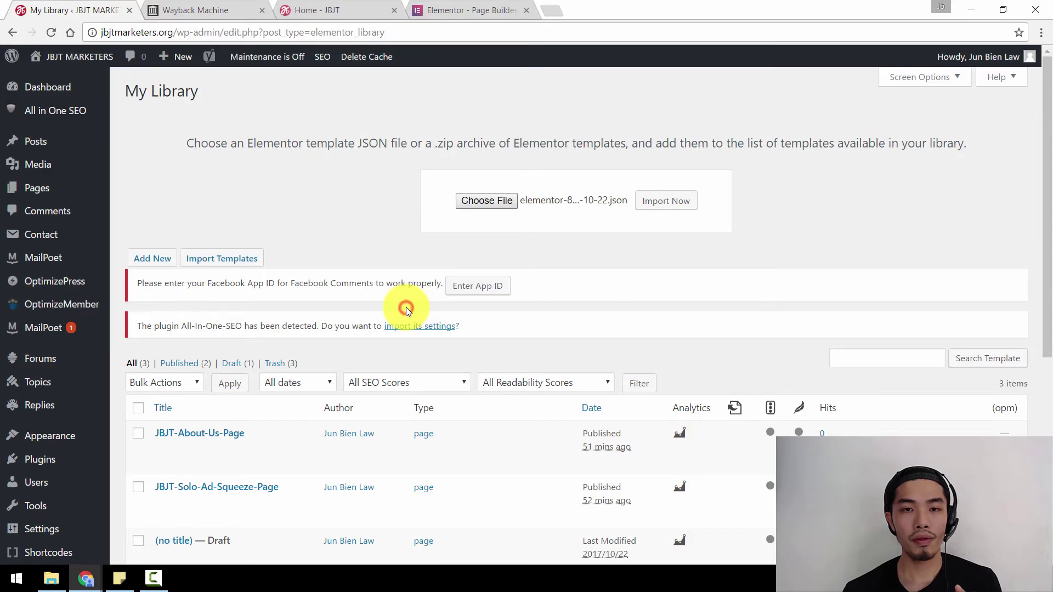
click(639, 203)
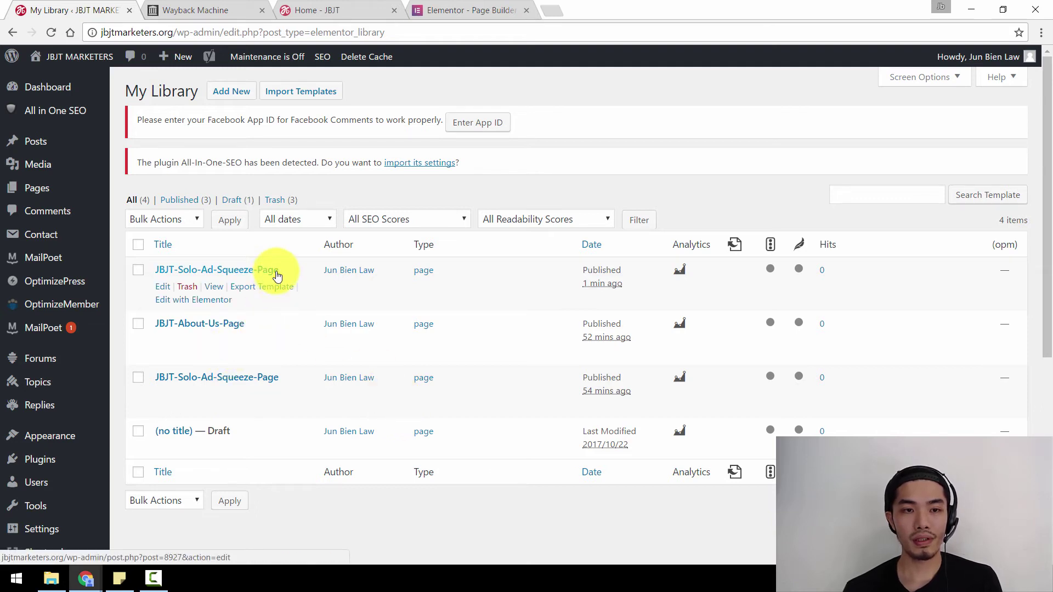
mouse_move(216, 280)
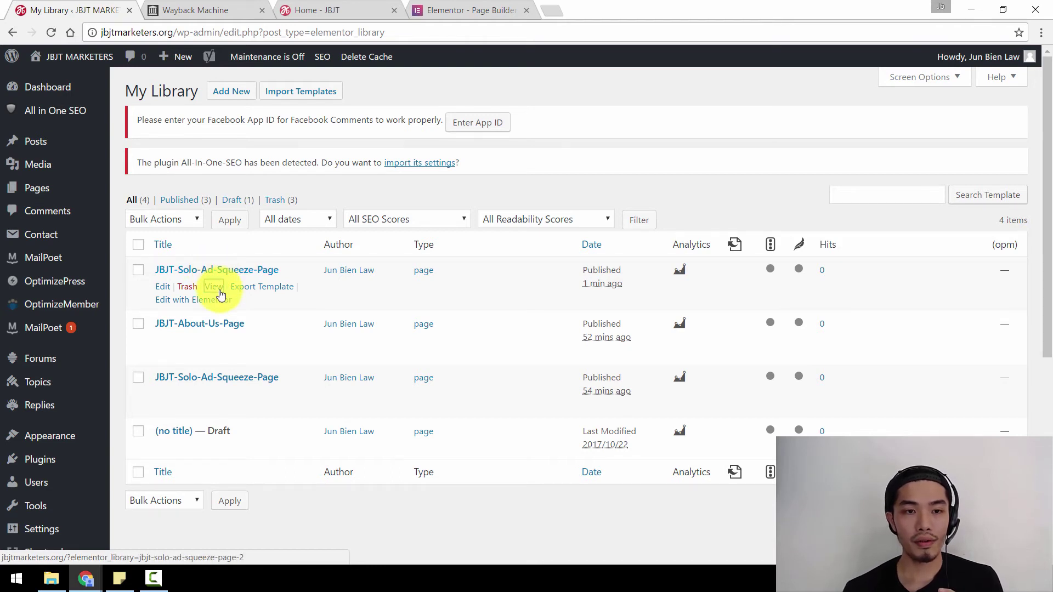
- Import elementor-8906 from Downloads, adding JBJT-About-Us-Page as the fifth library template
ctrl+click(220, 294)
ctrl+click(221, 302)
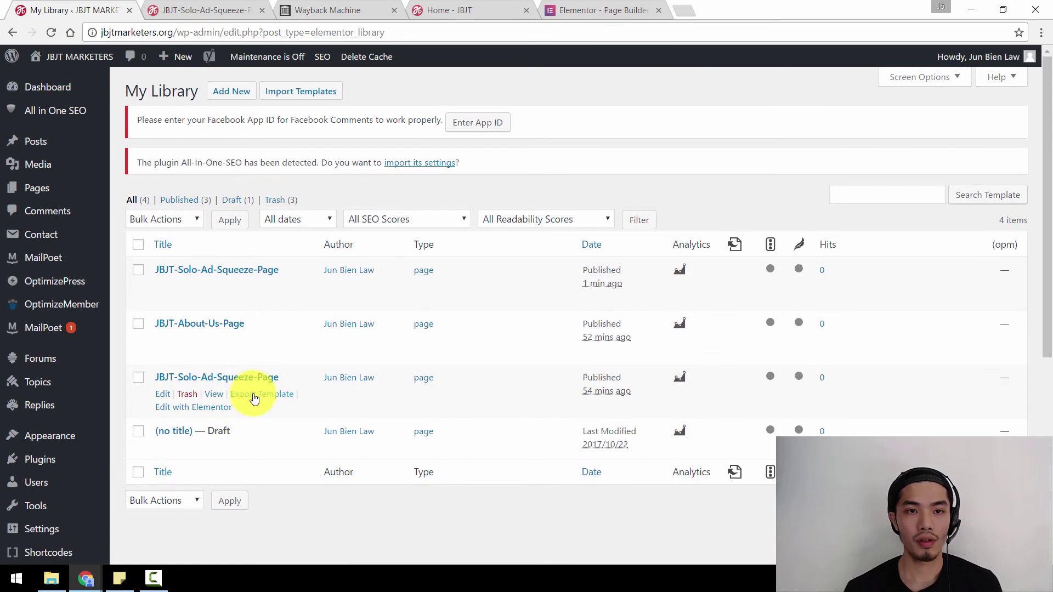
mouse_move(353, 346)
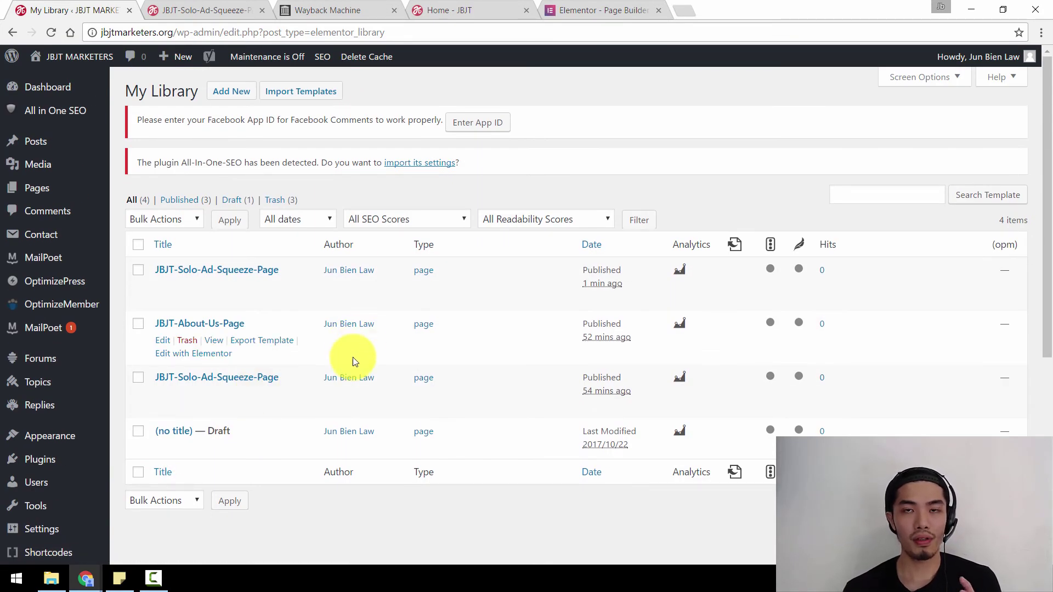
click(335, 95)
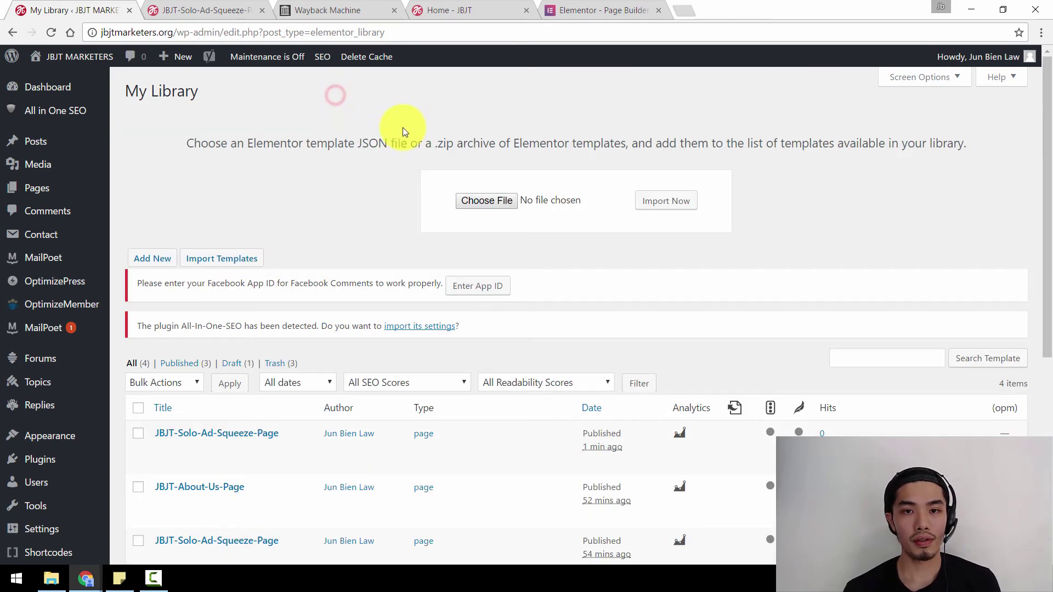
click(480, 201)
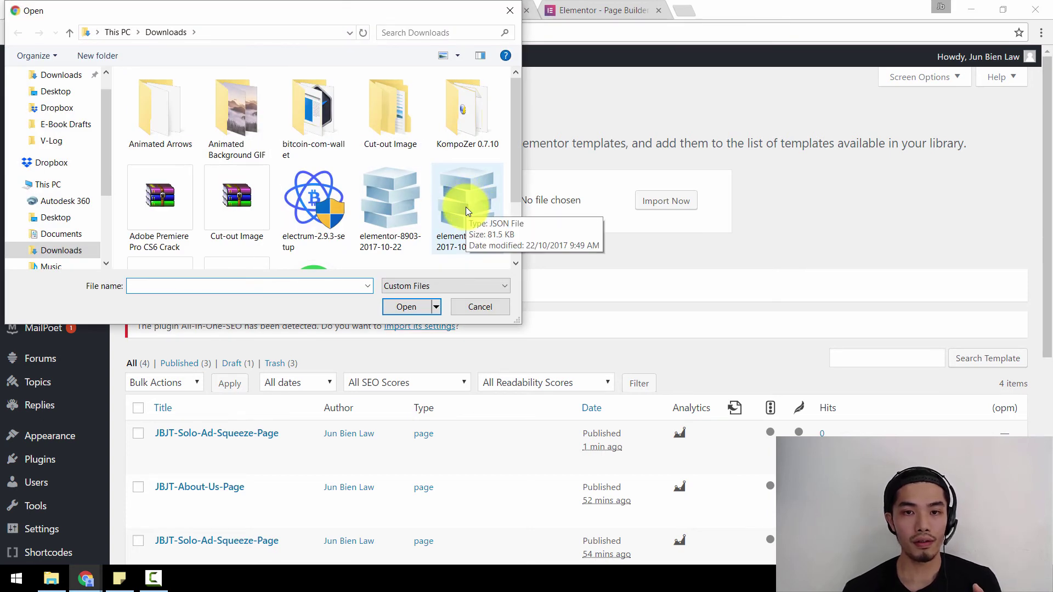
double_click(465, 207)
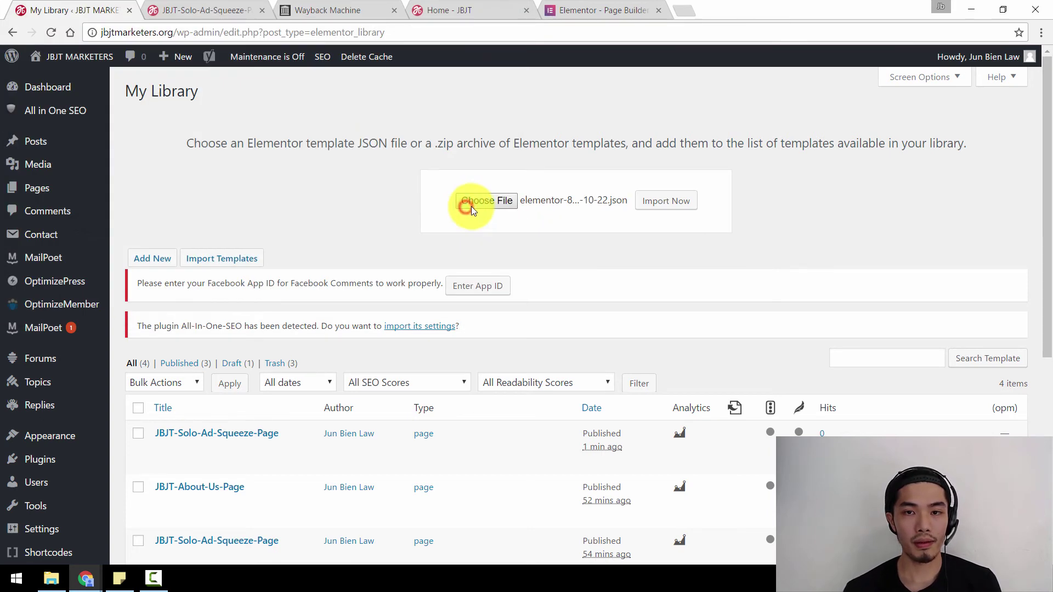
click(648, 201)
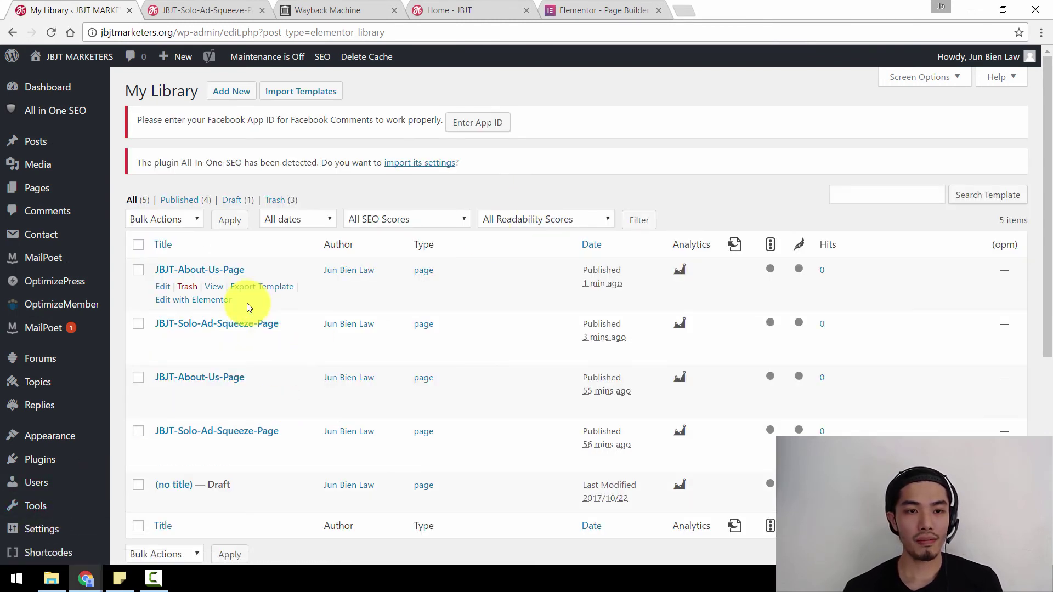
mouse_move(199, 270)
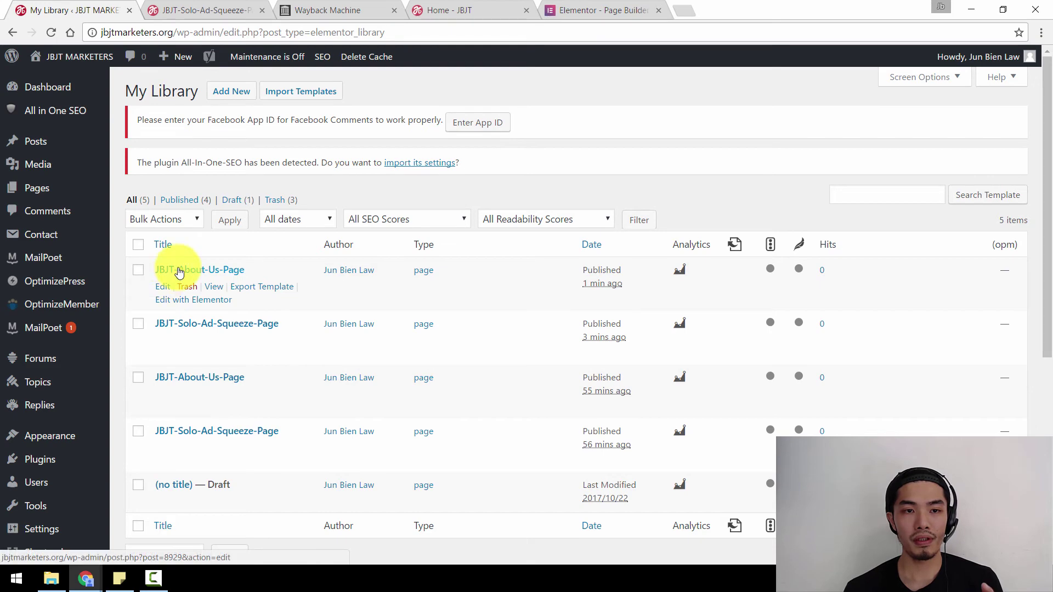
- Open the imported JBJT-About-Us-Page preview in its own tab
ctrl+click(218, 293)
click(394, 10)
click(203, 10)
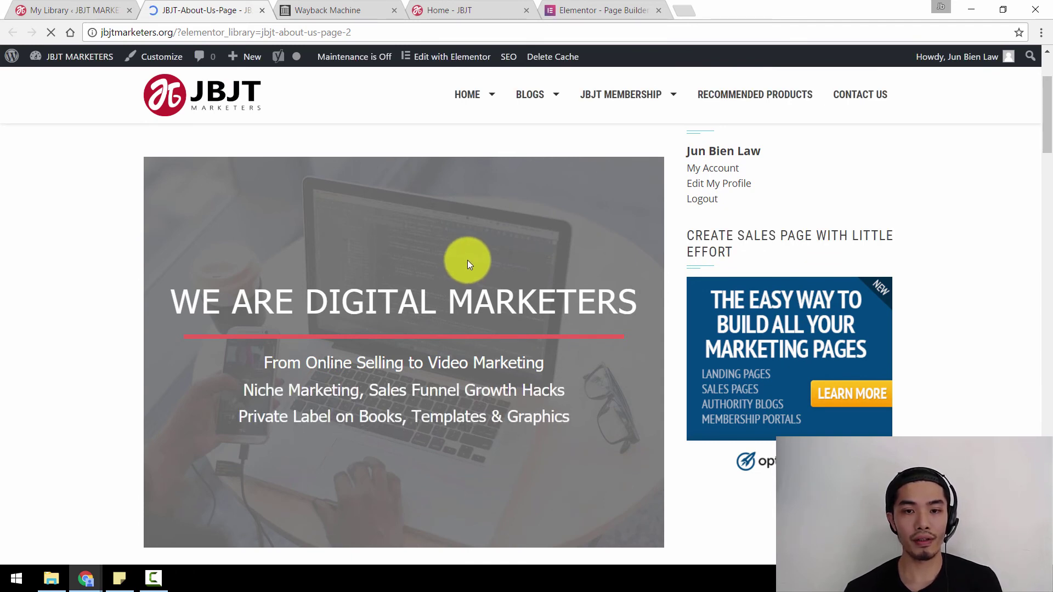
- Scroll through the services, team and call-to-action sections, then return to My Library
scroll(467, 261, down, 5)
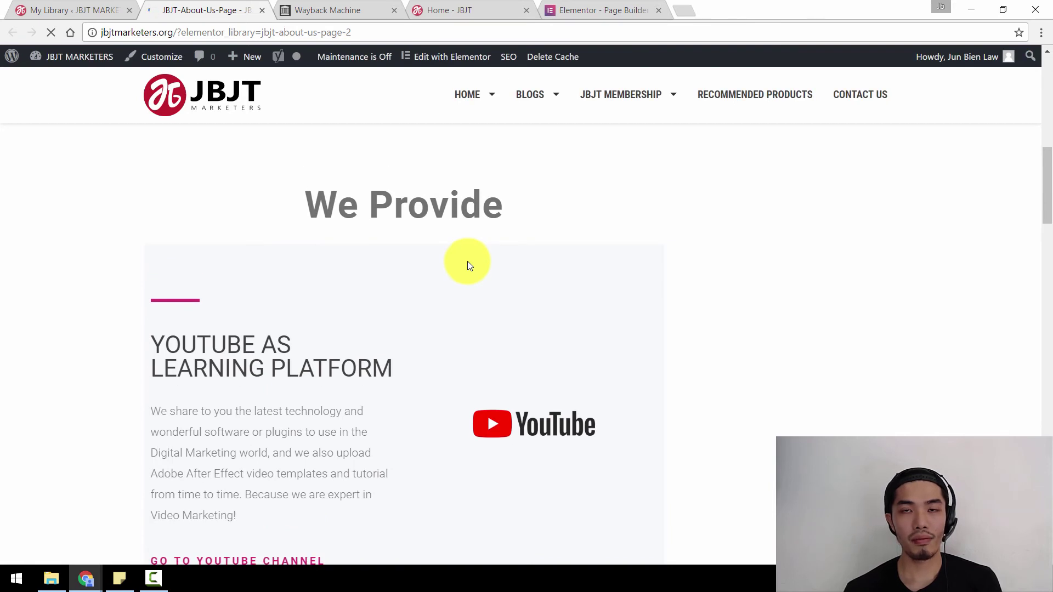
scroll(467, 266, down, 4)
scroll(467, 266, down, 2)
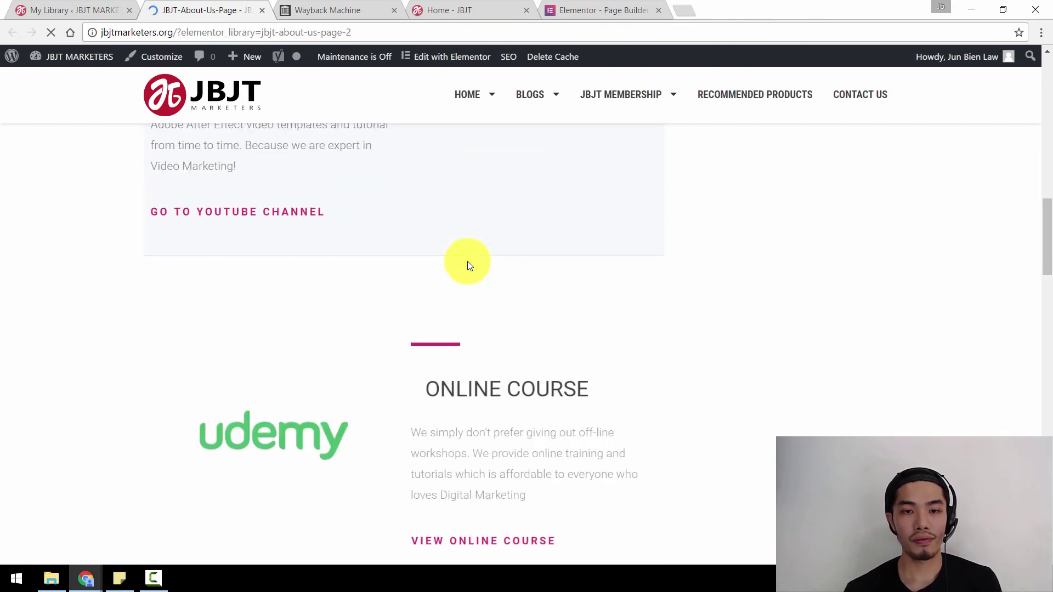
scroll(469, 266, down, 2)
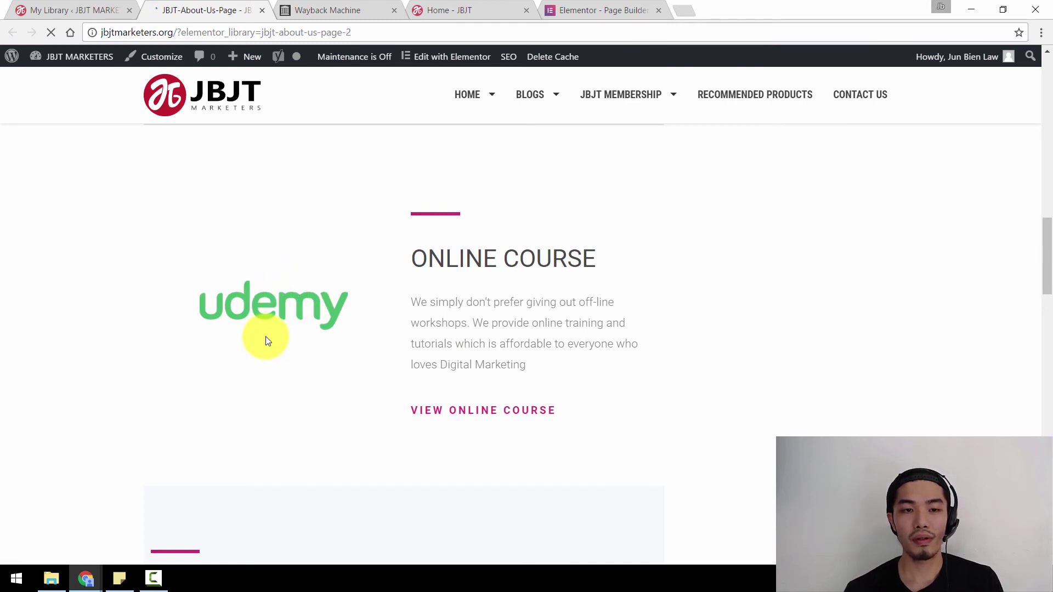
scroll(330, 329, down, 6)
scroll(483, 351, up, 1)
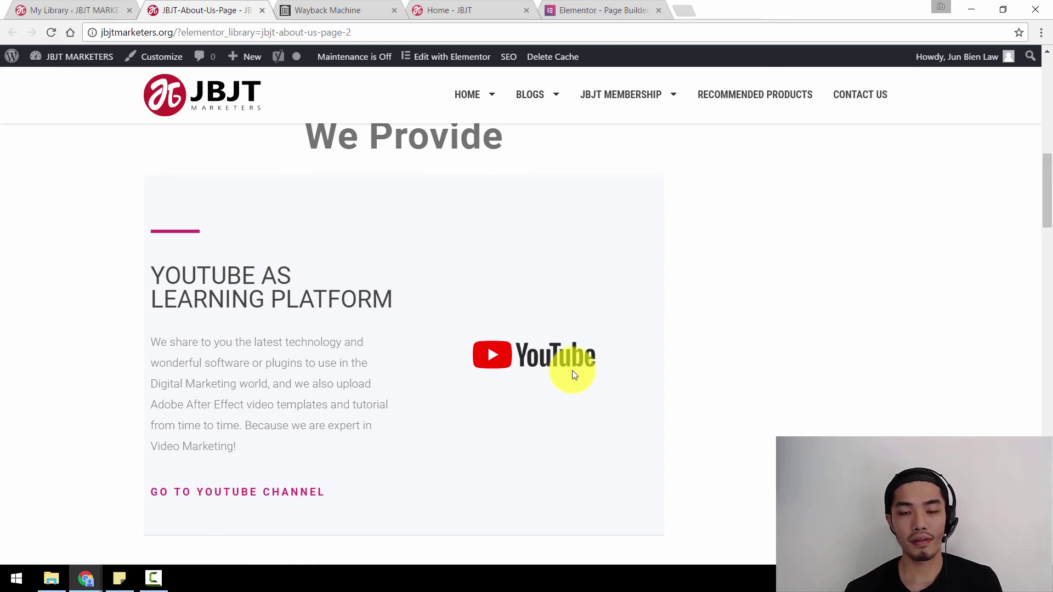
scroll(575, 374, down, 6)
scroll(574, 374, down, 8)
scroll(575, 374, down, 5)
scroll(575, 375, down, 1)
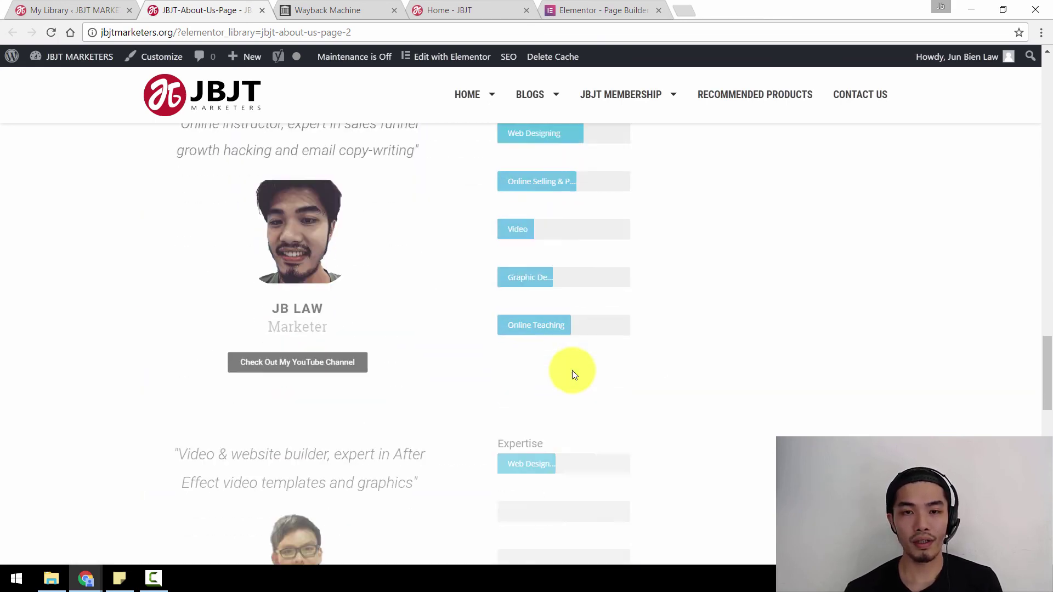
scroll(574, 375, down, 5)
scroll(574, 375, down, 3)
scroll(572, 370, down, 4)
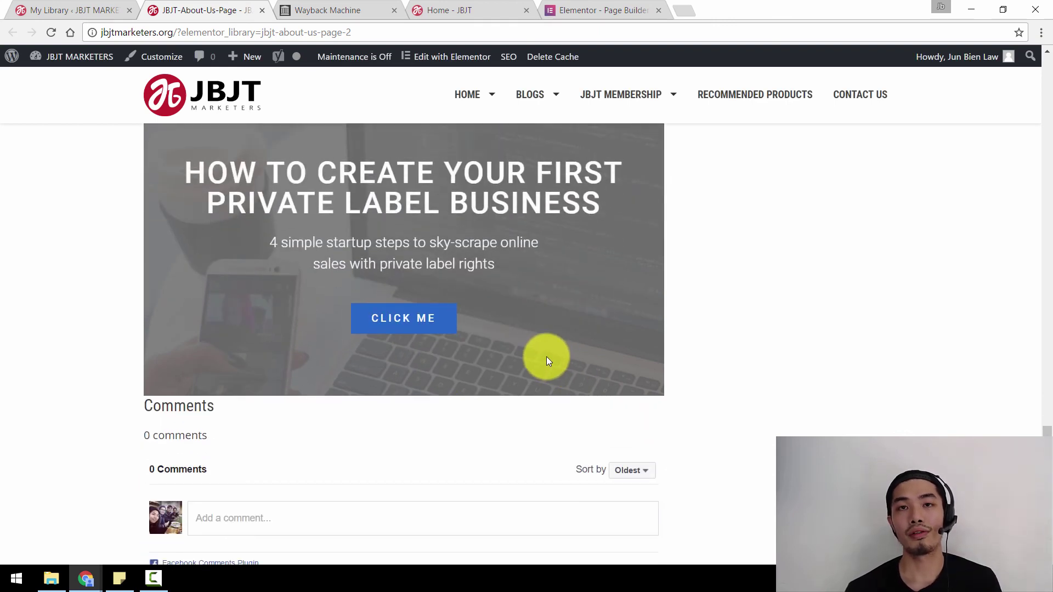
key(ctrl+shift+Tab)
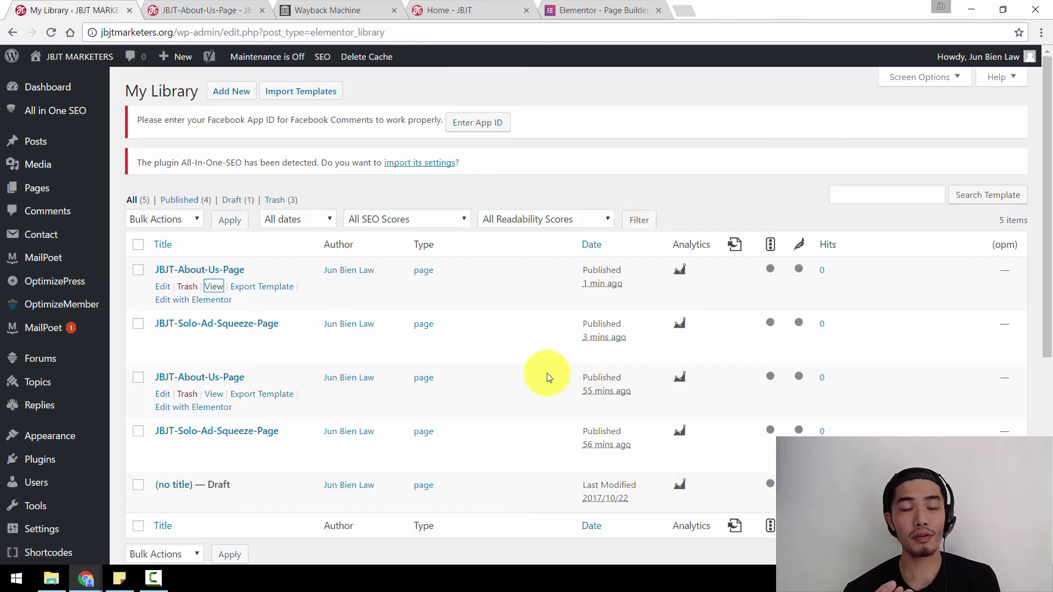